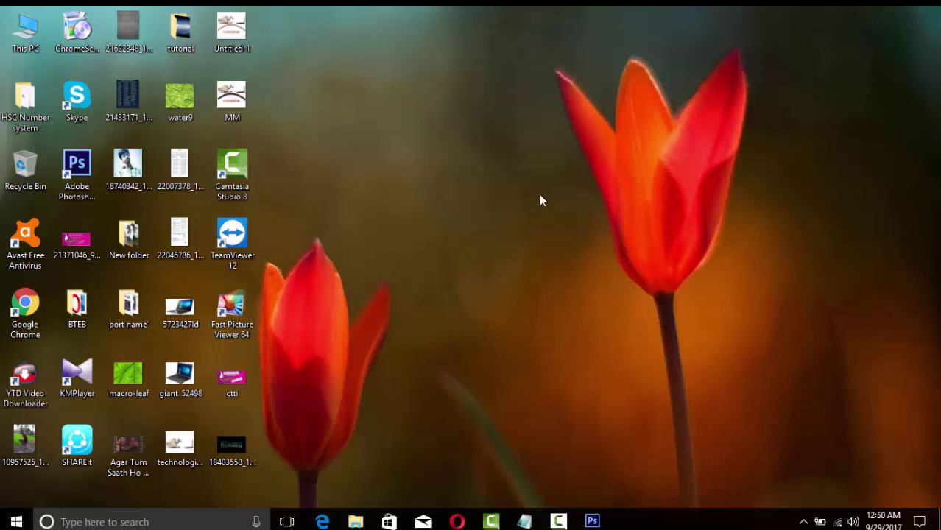
# Refresh the Windows desktop three times from its right-click menu
pyautogui.rightClick(422, 129)
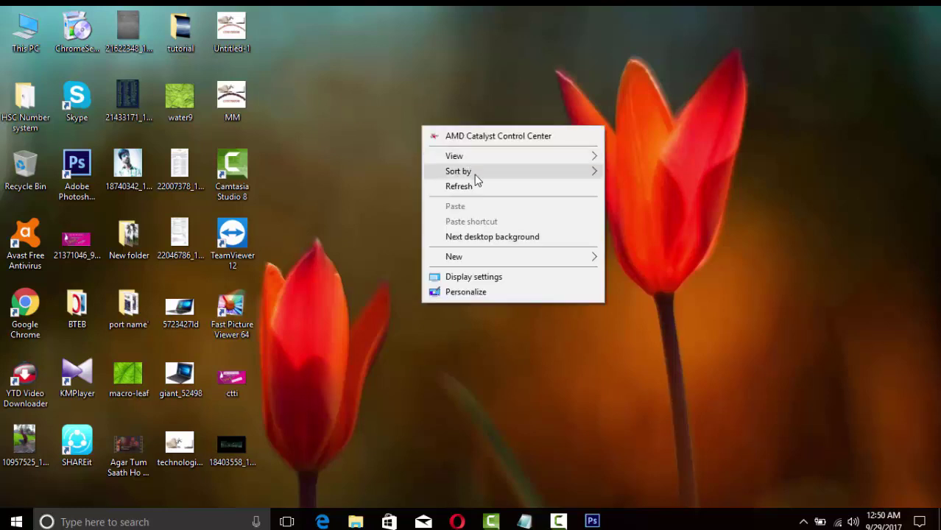
pyautogui.click(474, 185)
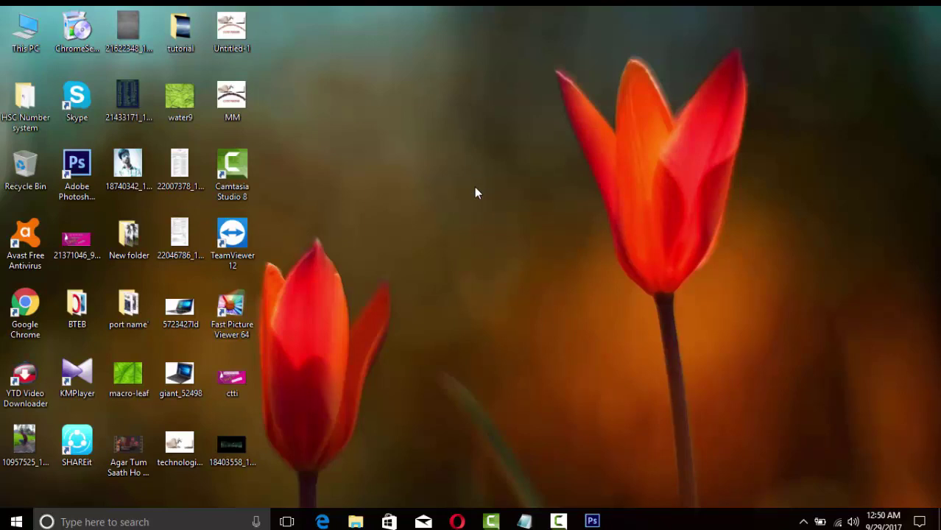
pyautogui.rightClick(459, 115)
pyautogui.click(503, 177)
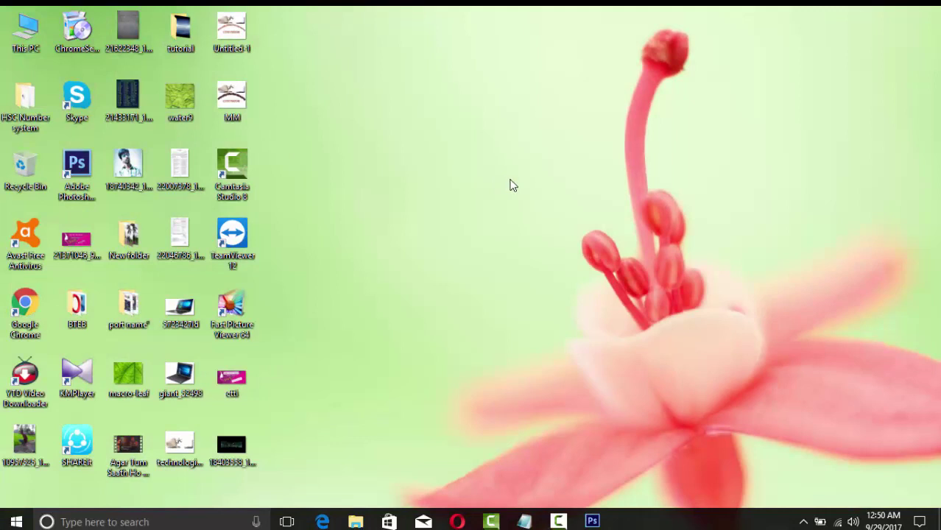
pyautogui.rightClick(402, 114)
pyautogui.click(447, 177)
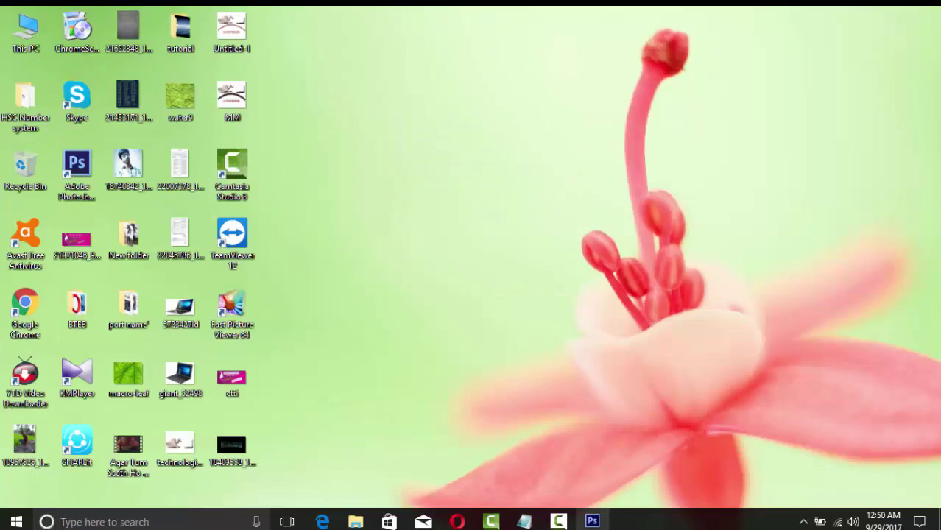
# Back in Photoshop, create a new document named 'mm' at 820 × 400 pixels
pyautogui.click(591, 521)
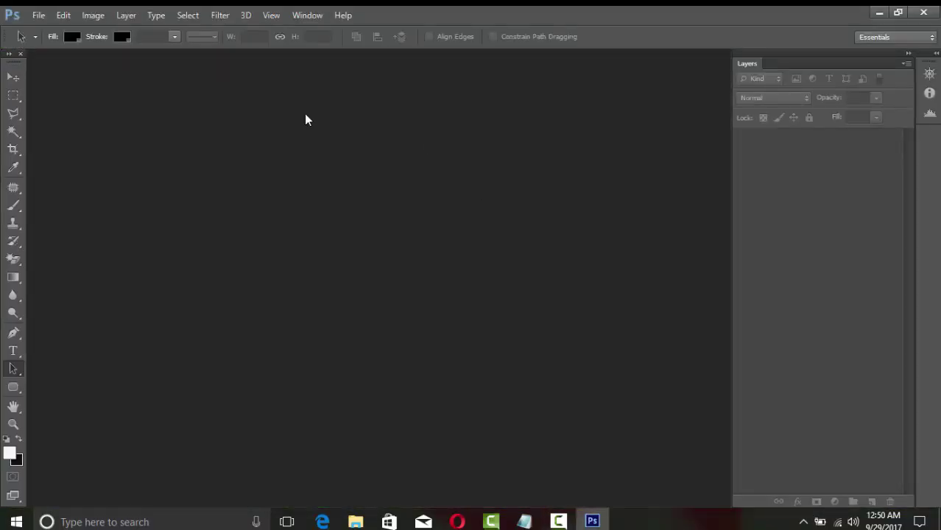
pyautogui.click(34, 14)
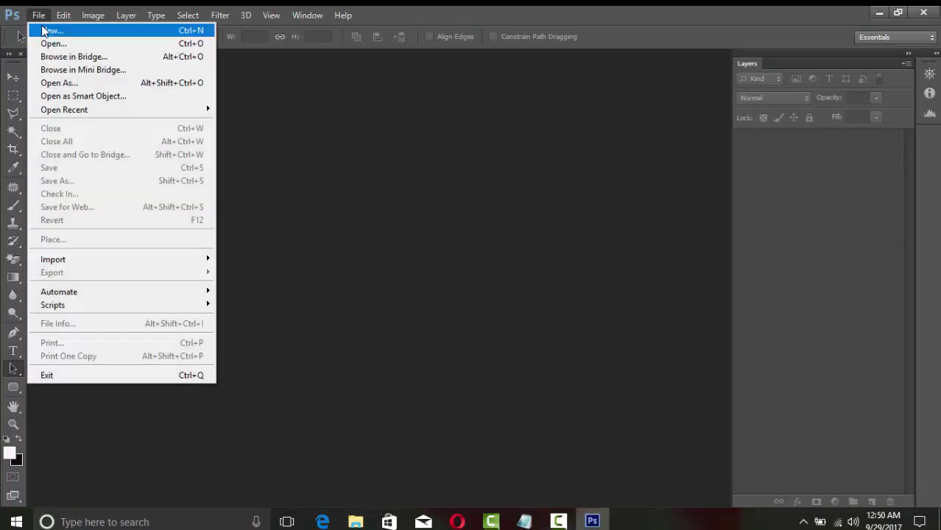
pyautogui.click(43, 30)
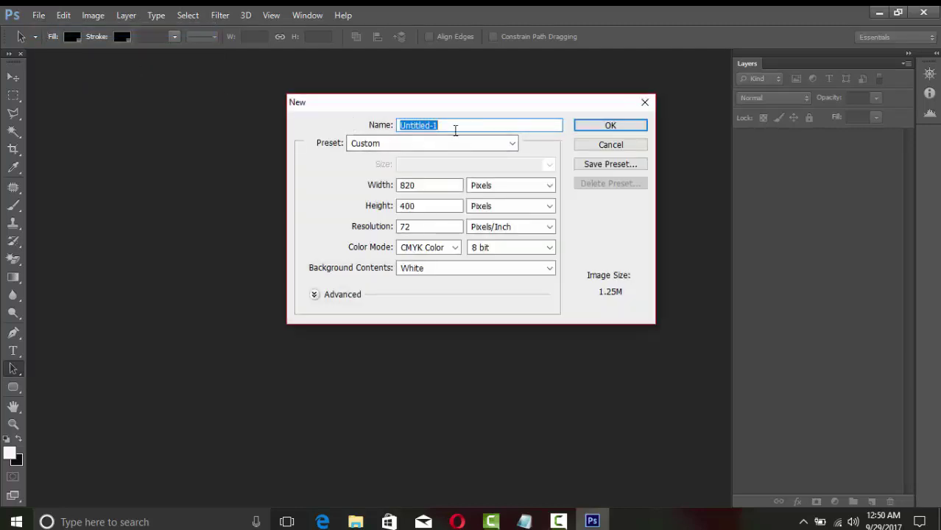
pyautogui.write('mm')
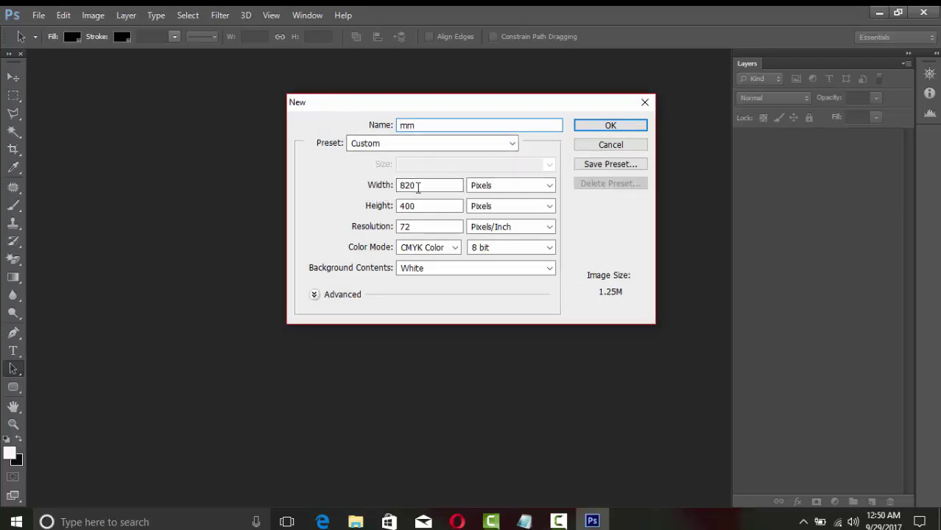
pyautogui.moveTo(416, 186); pyautogui.dragTo(382, 190)
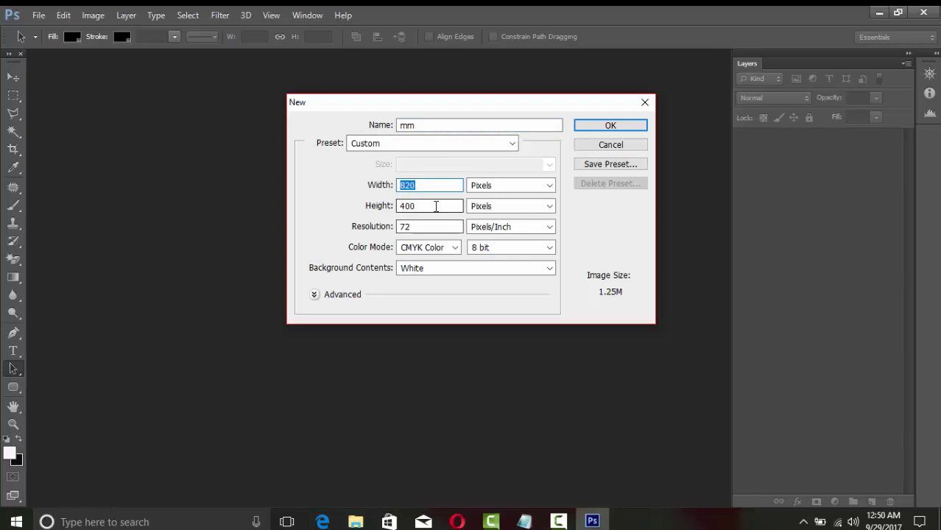
pyautogui.write('820')
pyautogui.press('Tab')
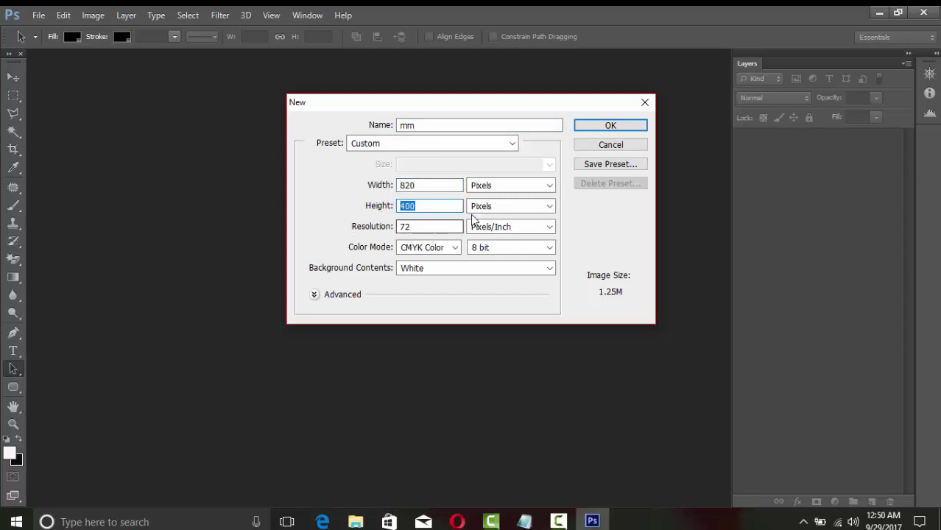
pyautogui.click(517, 190)
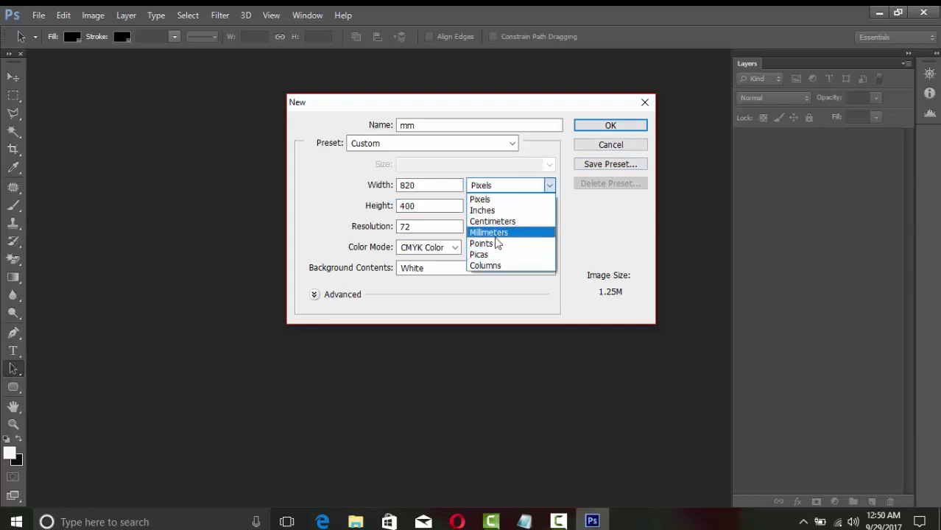
pyautogui.click(501, 200)
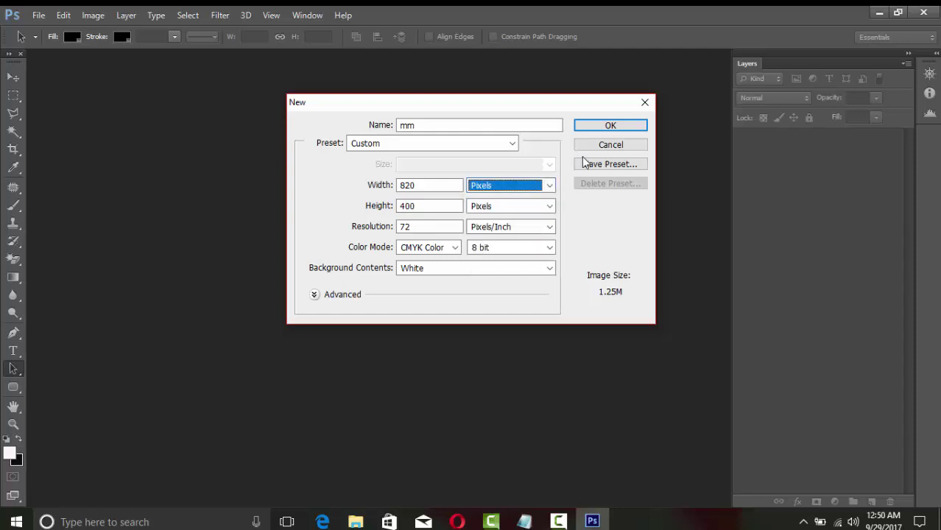
pyautogui.click(620, 127)
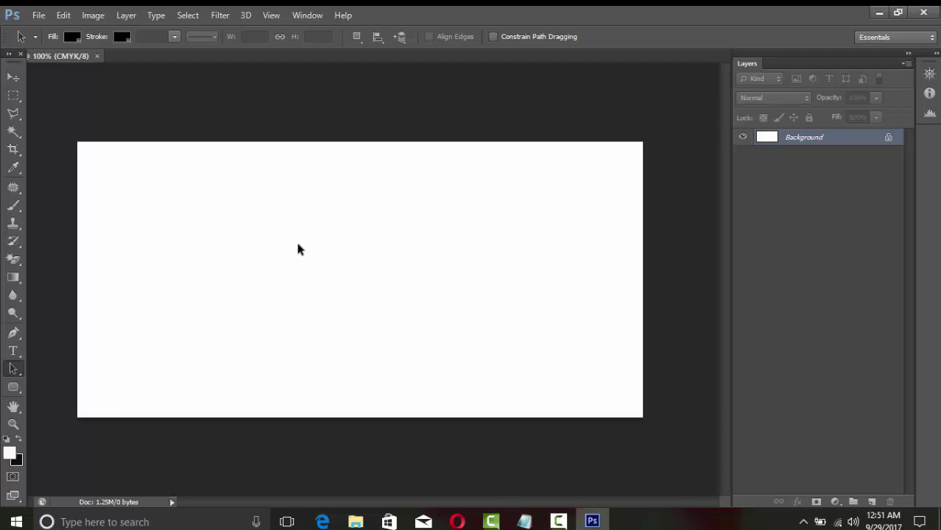
# Start a text layer on the canvas's left side in Impact with black colour
pyautogui.click(15, 351)
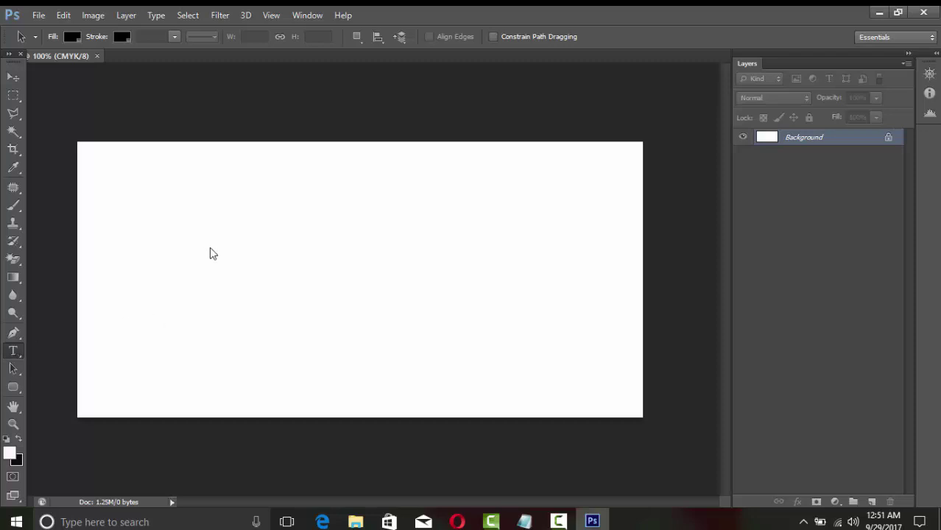
pyautogui.click(21, 346)
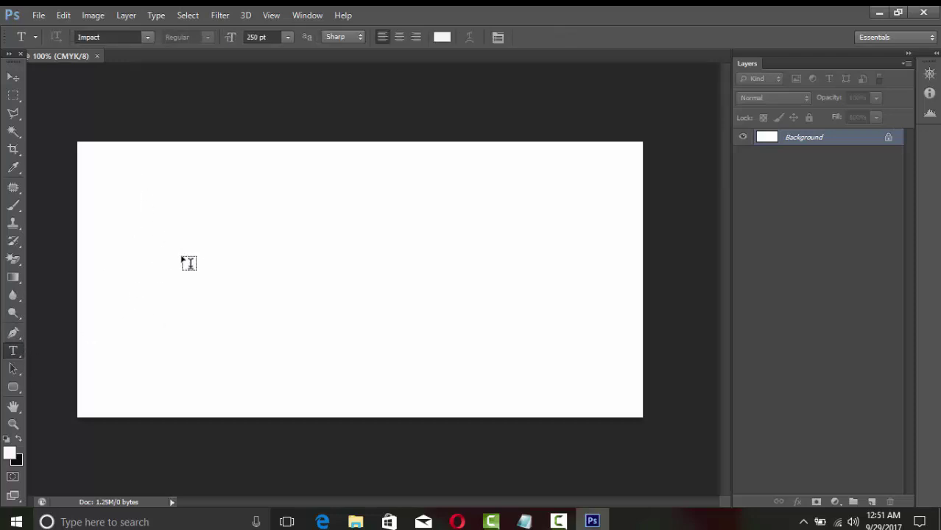
pyautogui.click(193, 235)
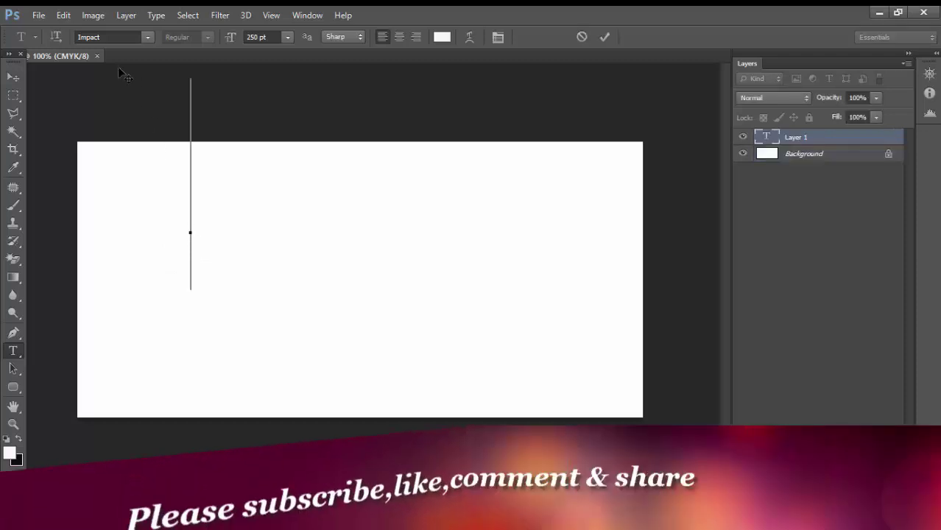
pyautogui.click(148, 37)
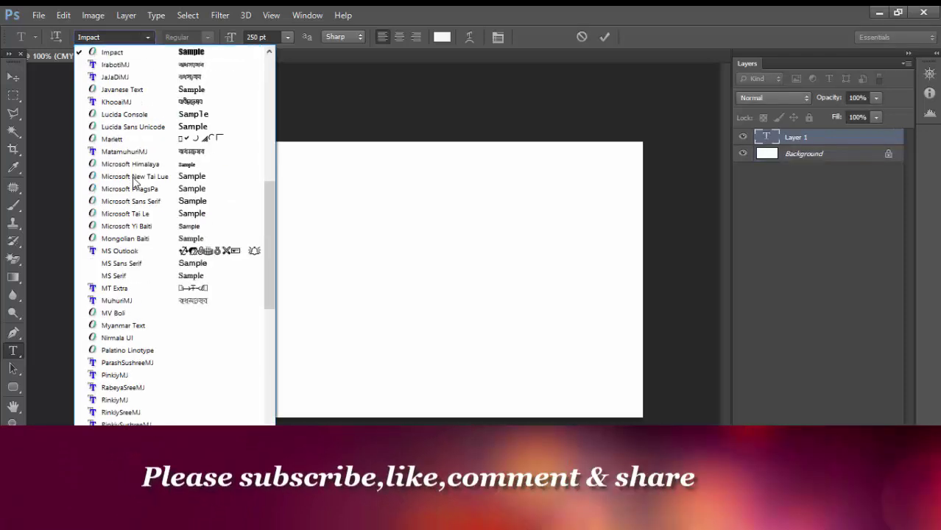
pyautogui.click(138, 57)
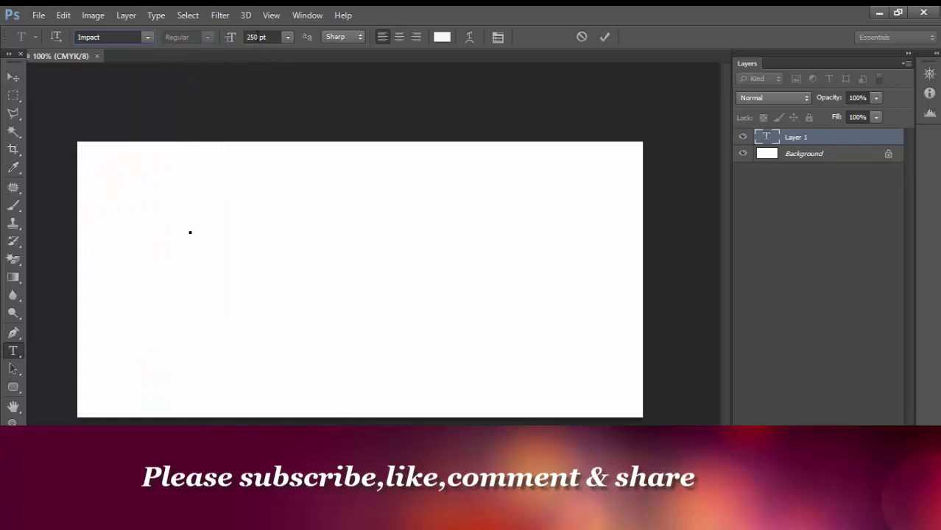
pyautogui.click(441, 37)
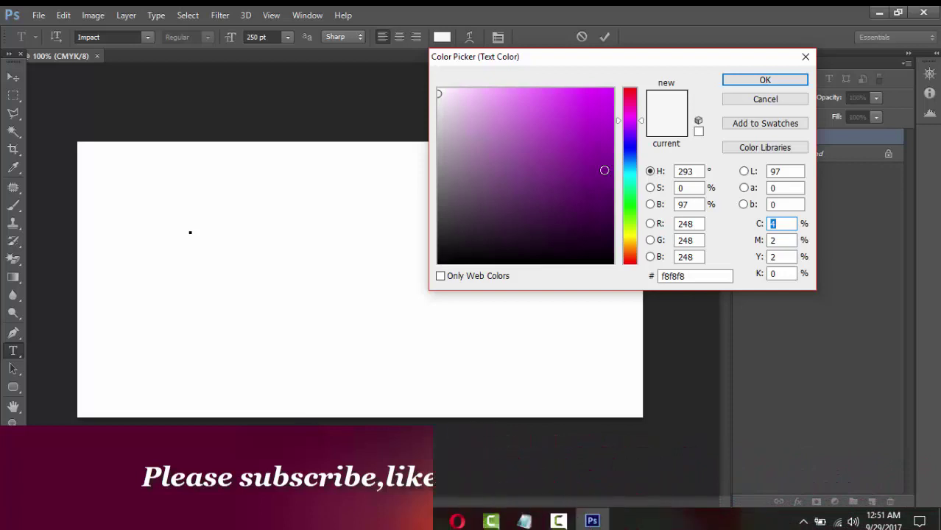
pyautogui.click(444, 259)
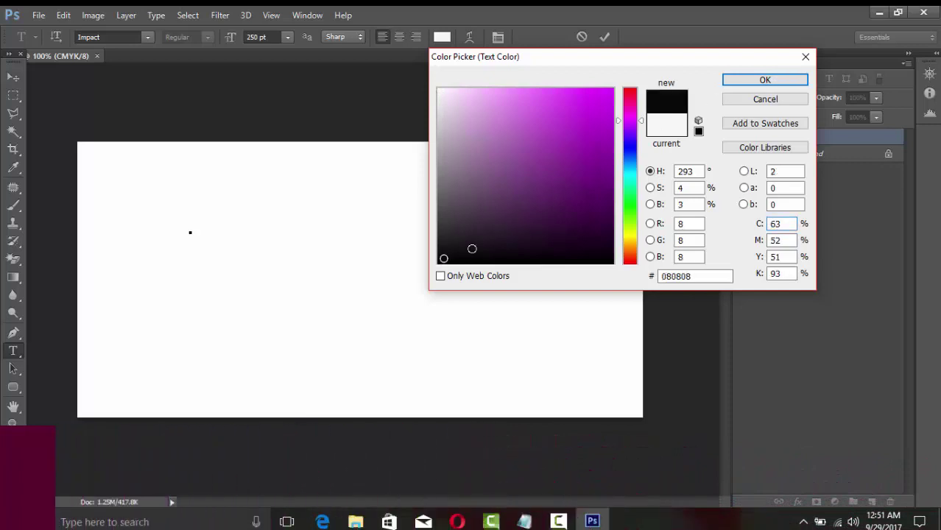
pyautogui.click(786, 80)
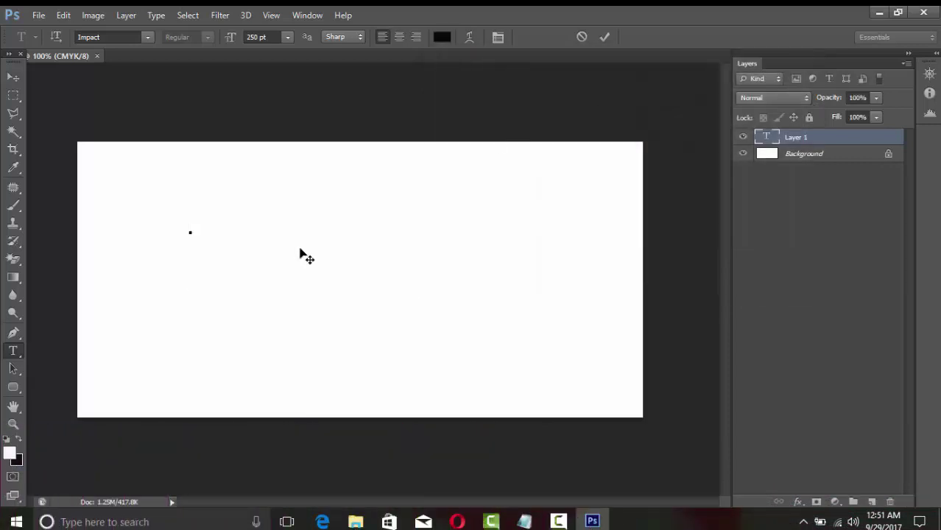
# Type 'Masud', fix the mistyped letter, and move the text to the canvas centre
pyautogui.write('M')
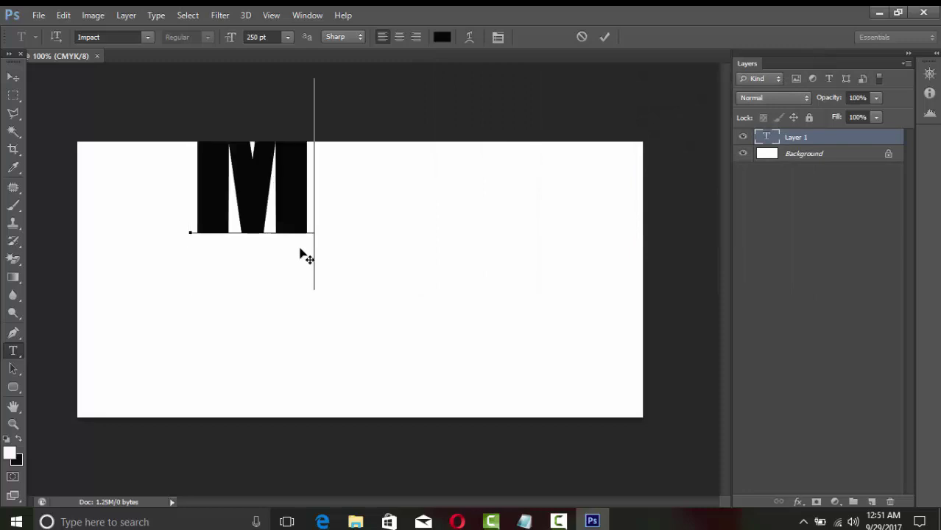
pyautogui.write('asu')
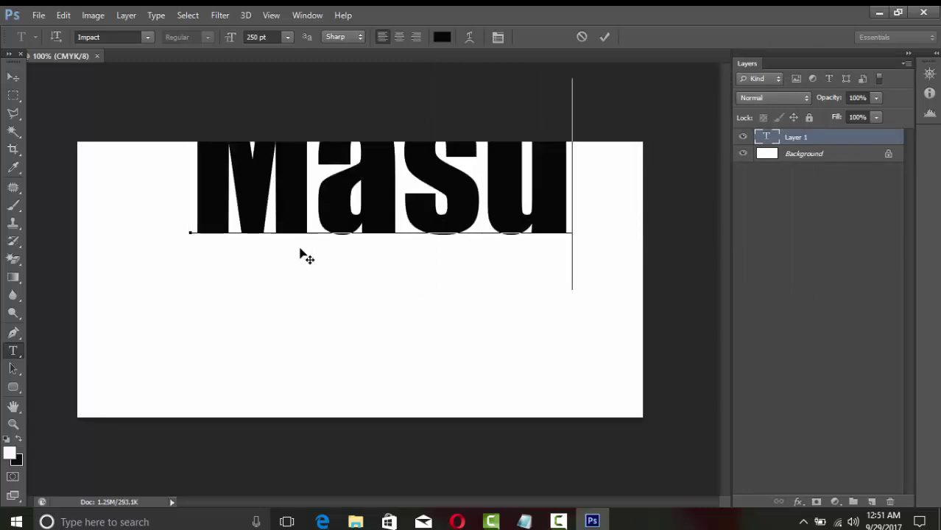
pyautogui.write('d')
pyautogui.press('Left')
pyautogui.press('Left')
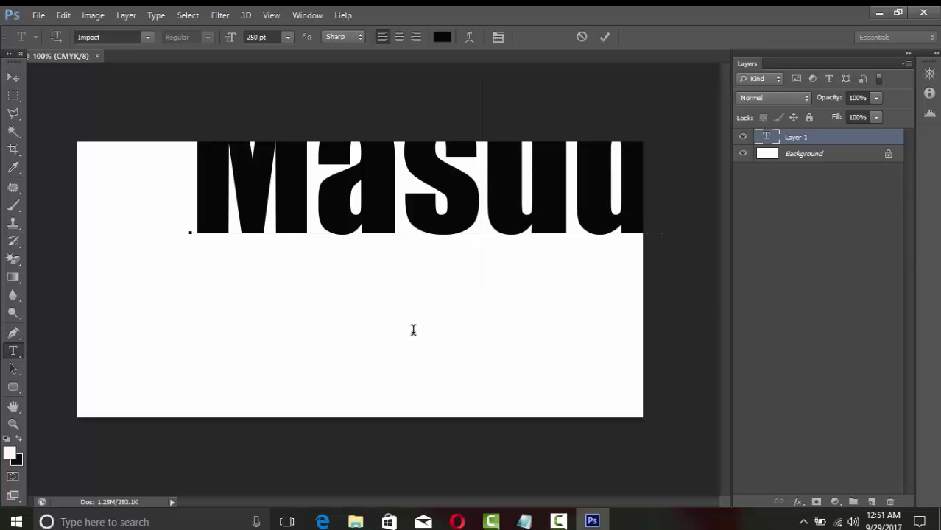
pyautogui.hotkey('shift', 'Left')
pyautogui.click(13, 81)
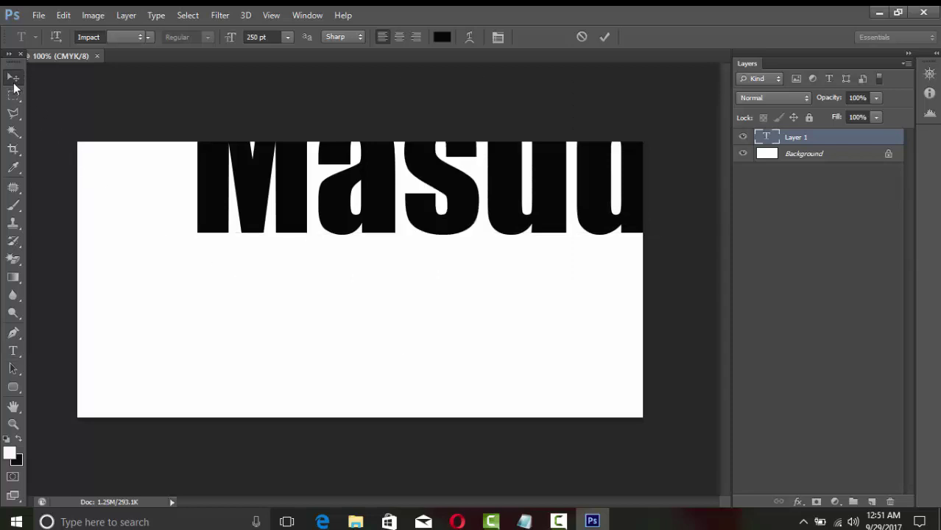
pyautogui.moveTo(431, 307); pyautogui.dragTo(405, 380)
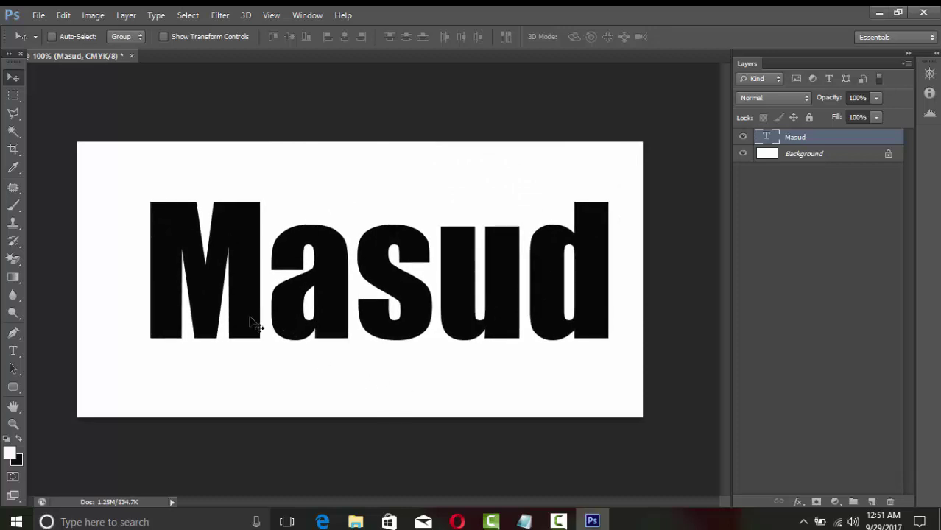
pyautogui.click(41, 15)
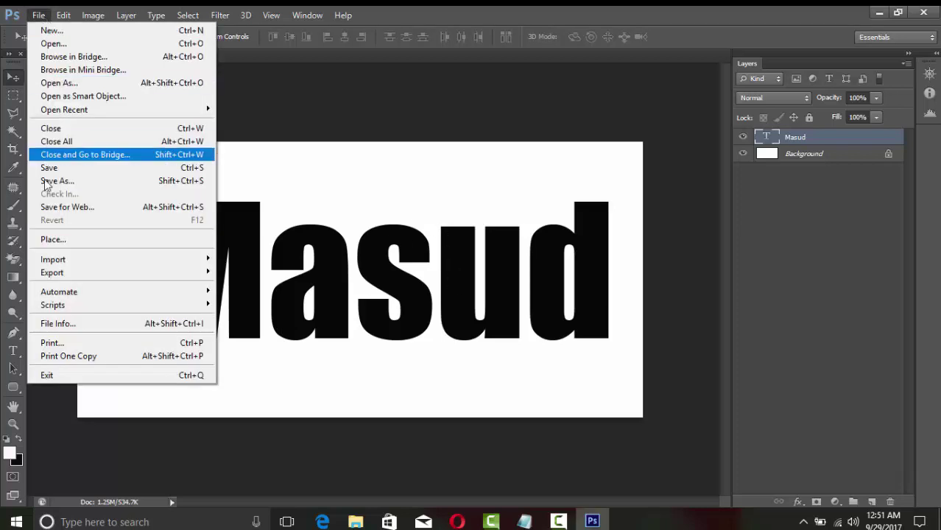
pyautogui.click(53, 239)
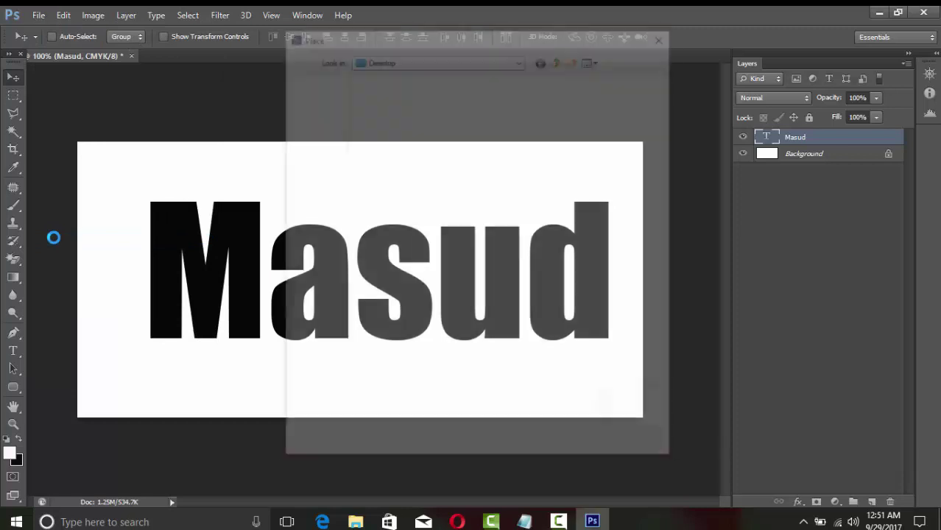
pyautogui.click(605, 247)
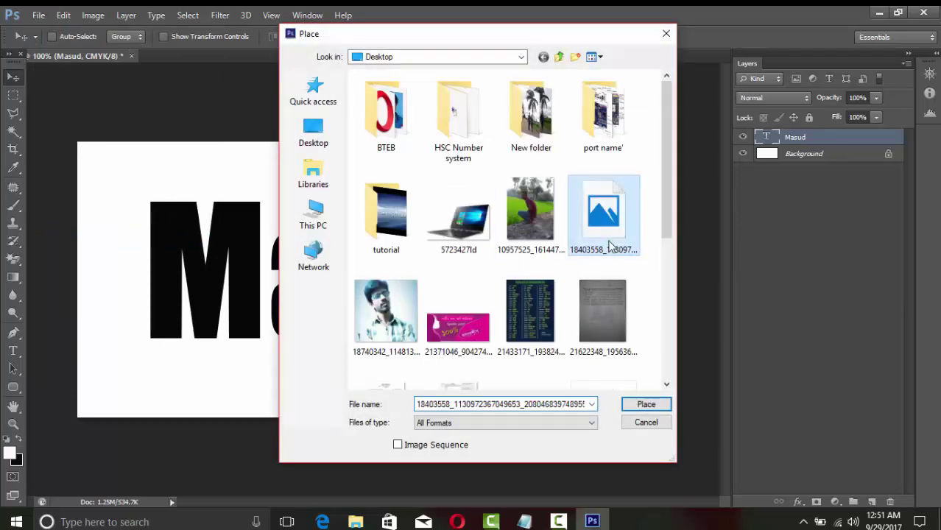
pyautogui.scroll(-2, 609, 247)
pyautogui.scroll(-2, 610, 248)
pyautogui.scroll(-1, 609, 247)
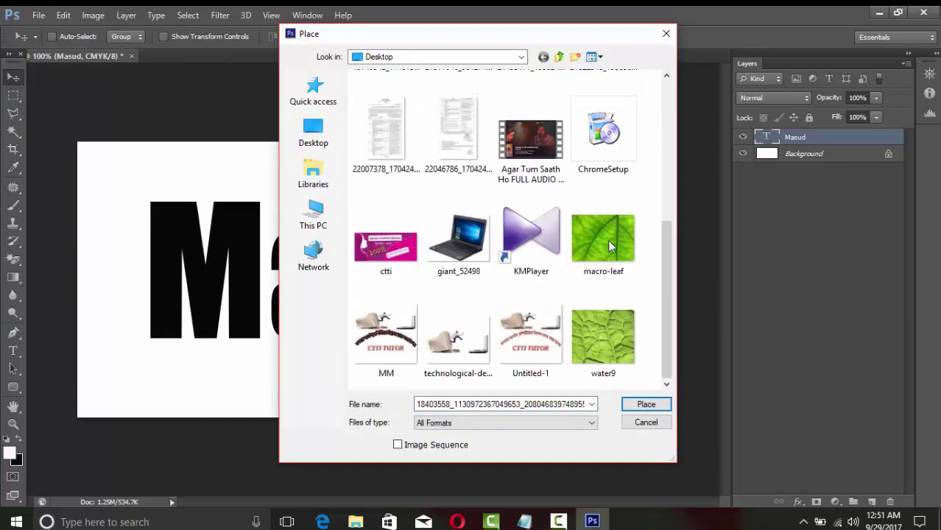
pyautogui.scroll(5, 596, 290)
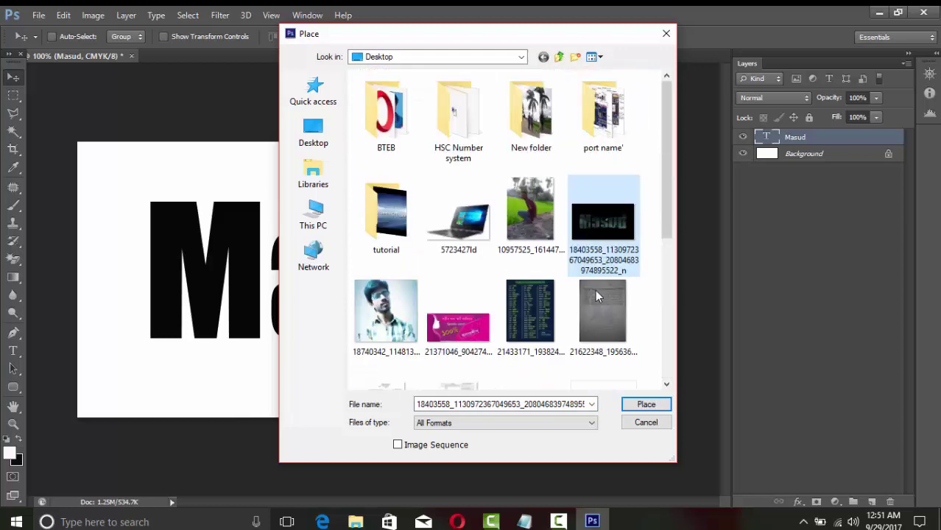
pyautogui.scroll(-5, 614, 300)
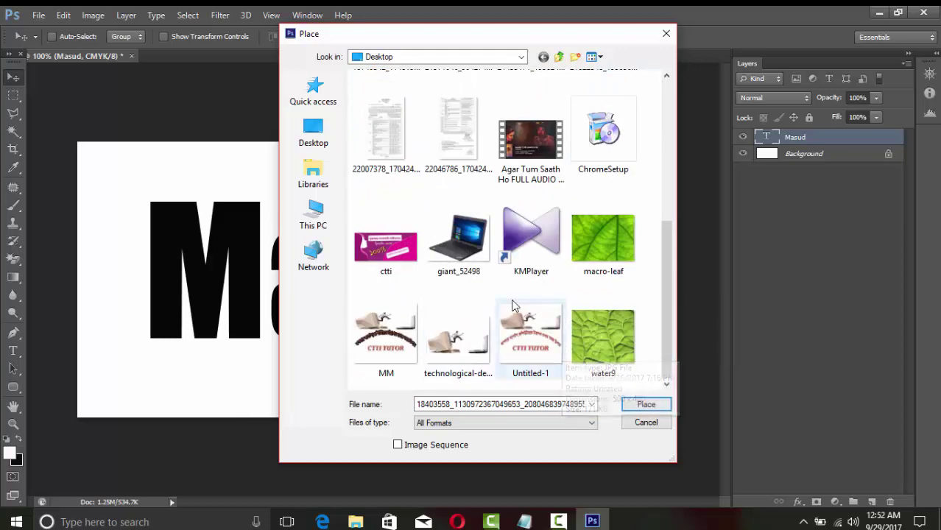
pyautogui.click(602, 339)
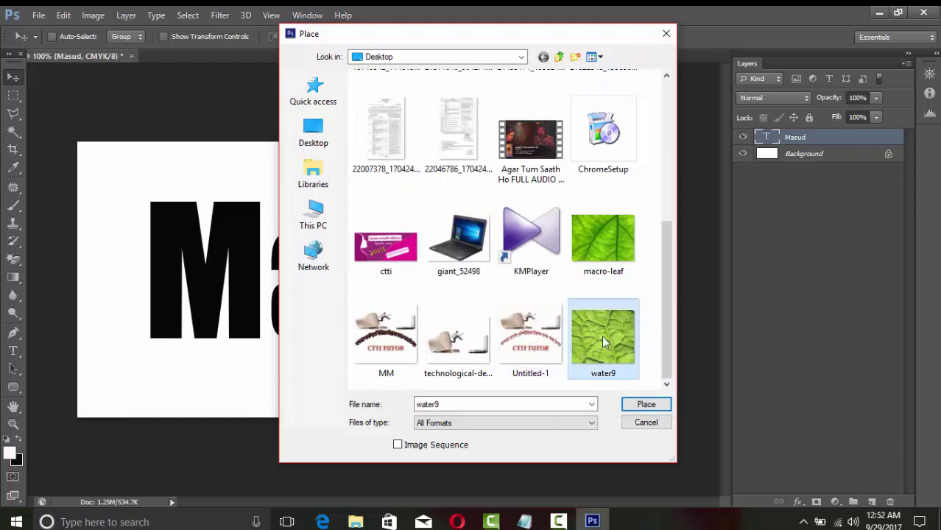
pyautogui.scroll(5, 602, 339)
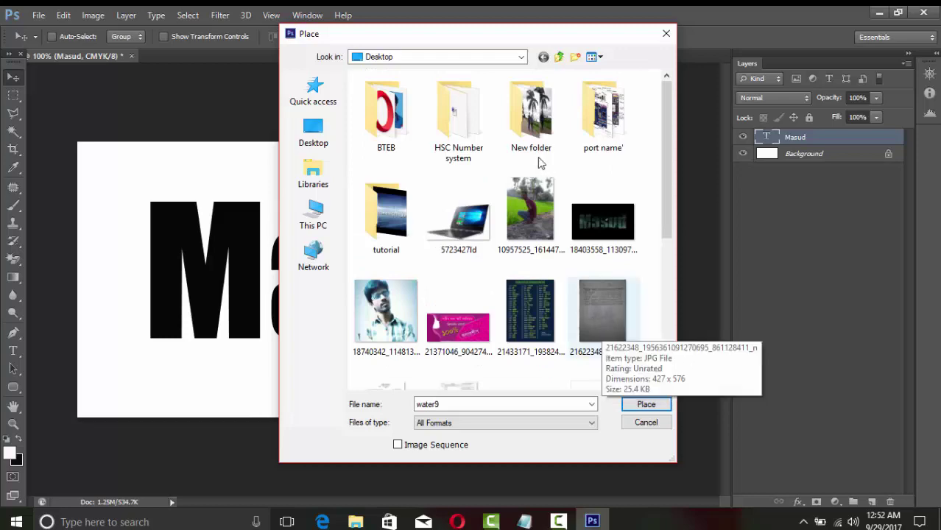
pyautogui.click(665, 33)
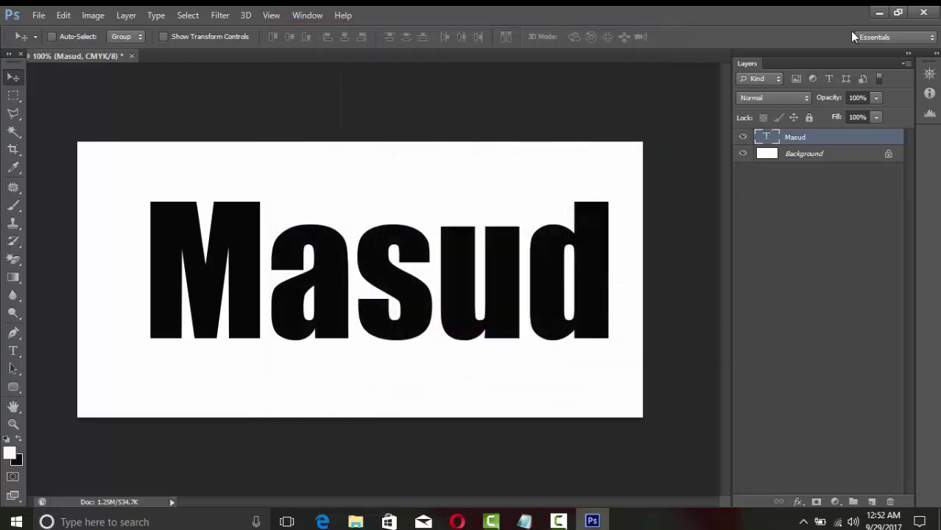
pyautogui.click(877, 14)
pyautogui.rightClick(500, 129)
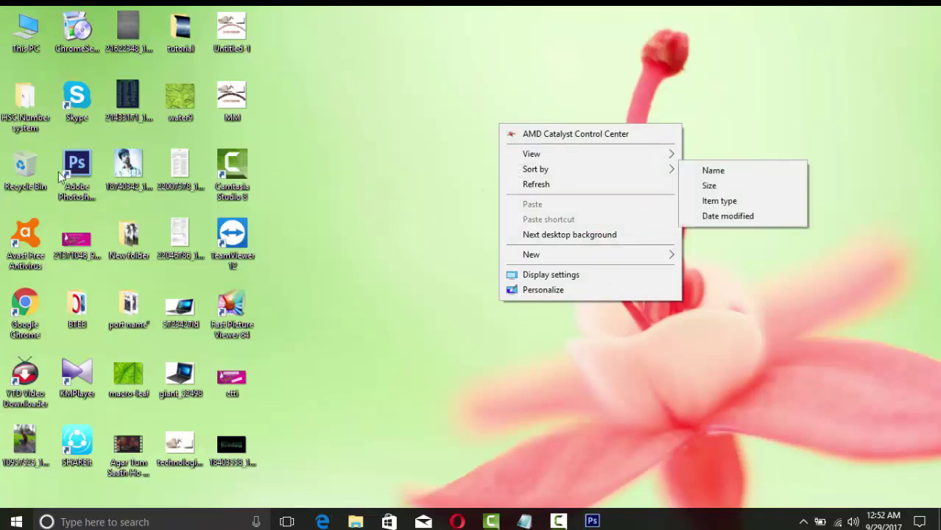
pyautogui.click(549, 184)
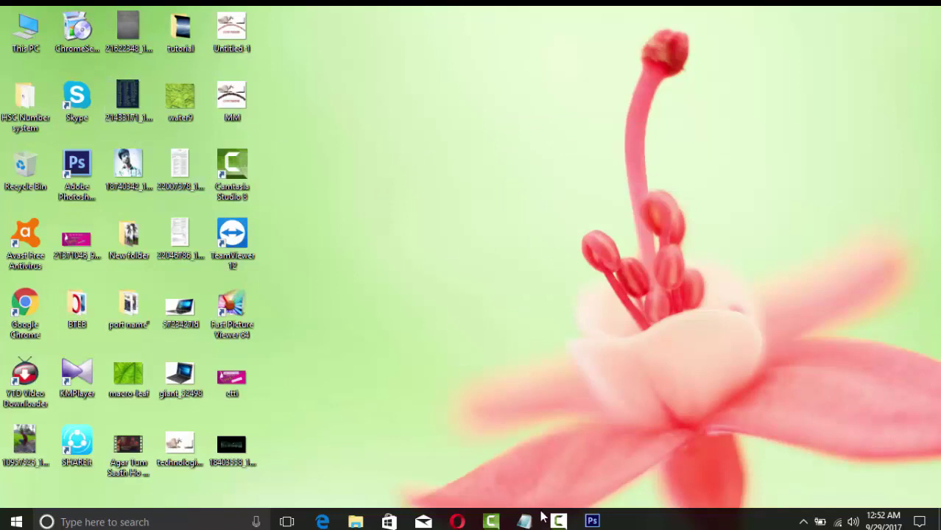
pyautogui.click(593, 521)
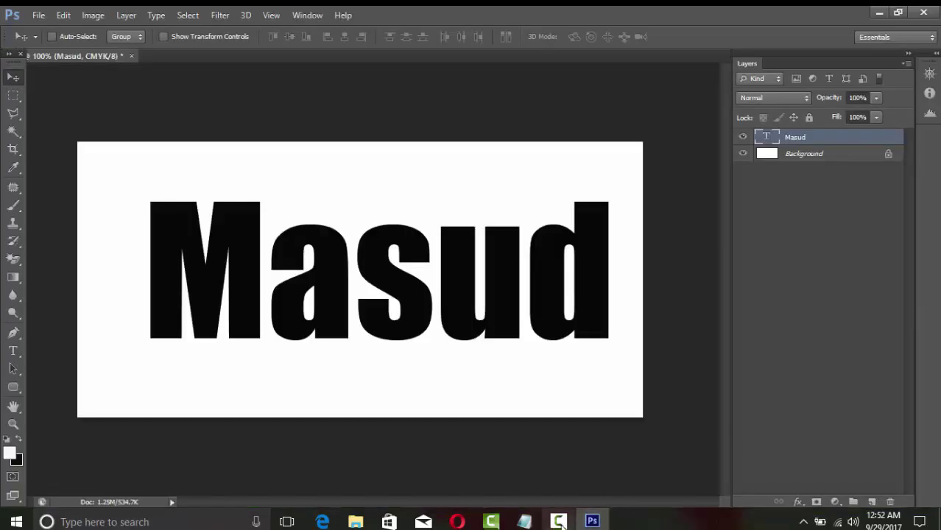
# Place the besos-island-noche night image from the Desktop as a new layer
pyautogui.click(560, 520)
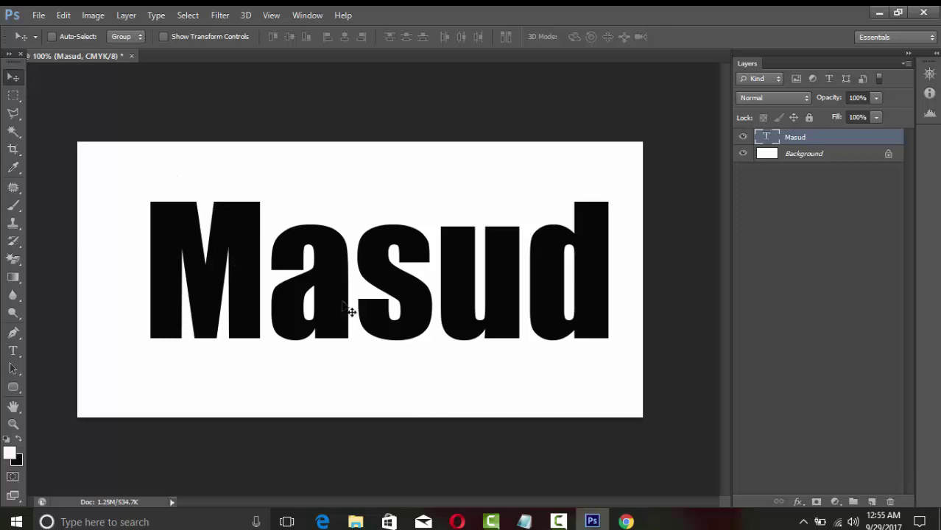
pyautogui.click(33, 16)
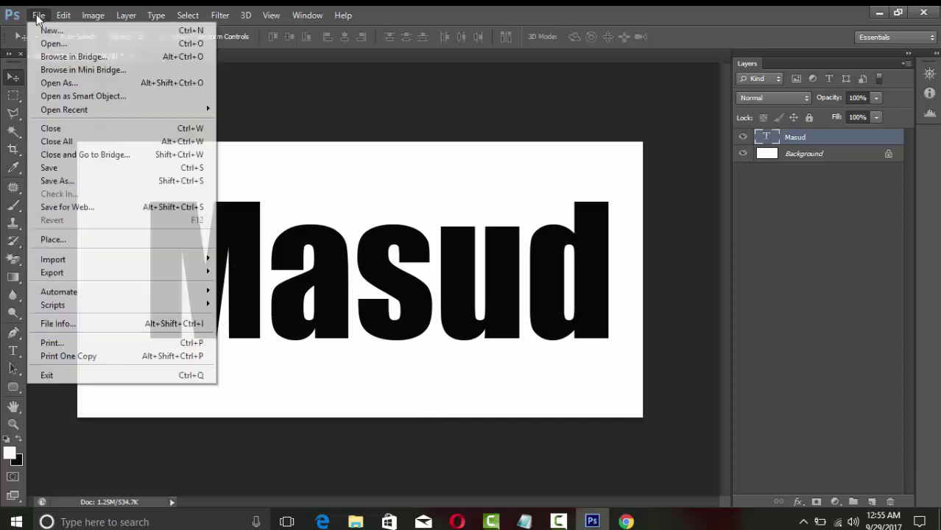
pyautogui.click(53, 240)
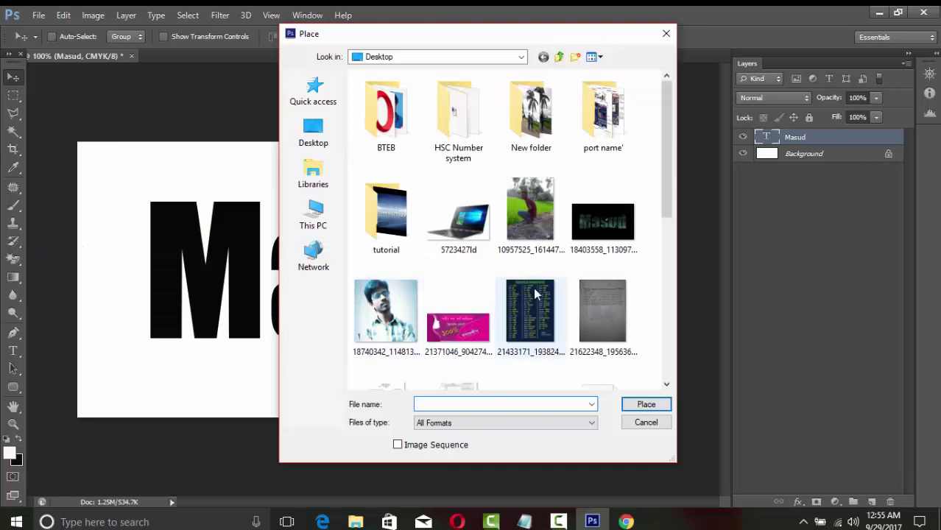
pyautogui.click(533, 294)
pyautogui.scroll(-3, 533, 287)
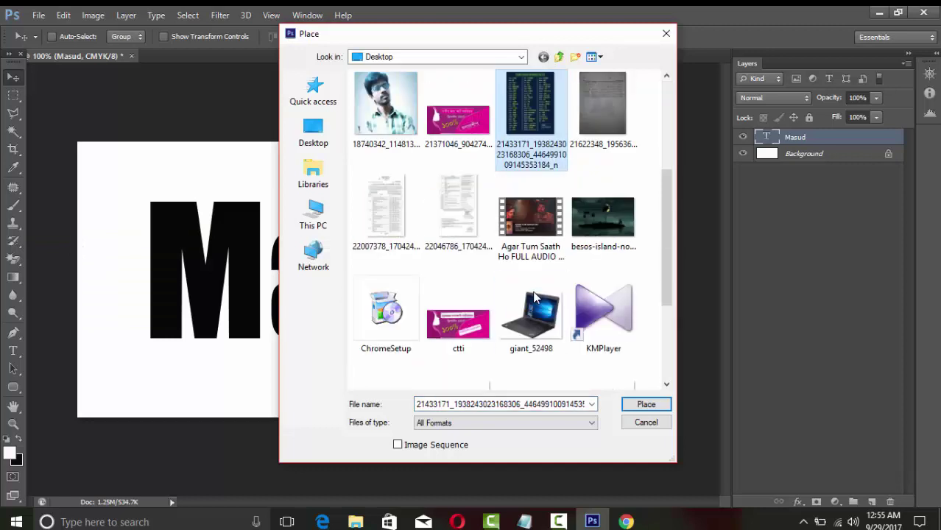
pyautogui.click(603, 220)
pyautogui.click(645, 404)
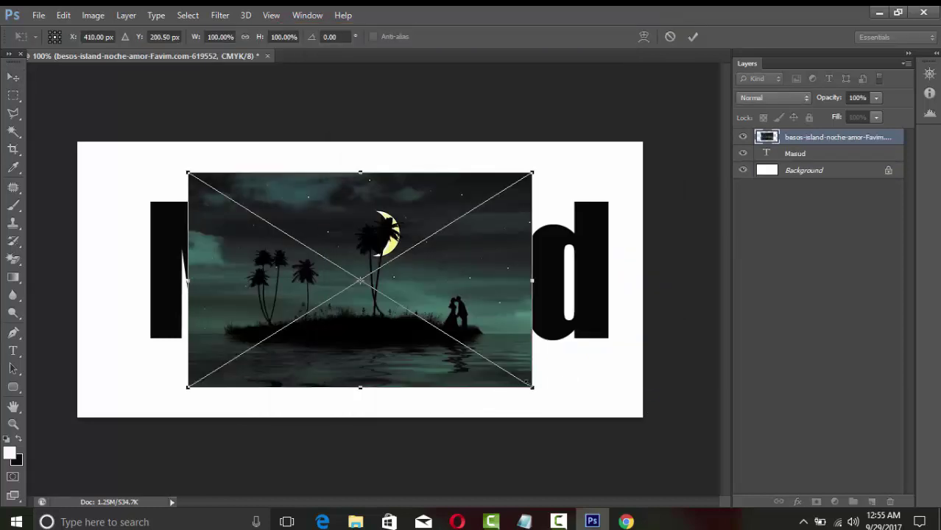
# Stretch the island photo wider to cover the Masud text and commit the transform
pyautogui.moveTo(535, 385); pyautogui.dragTo(629, 369)
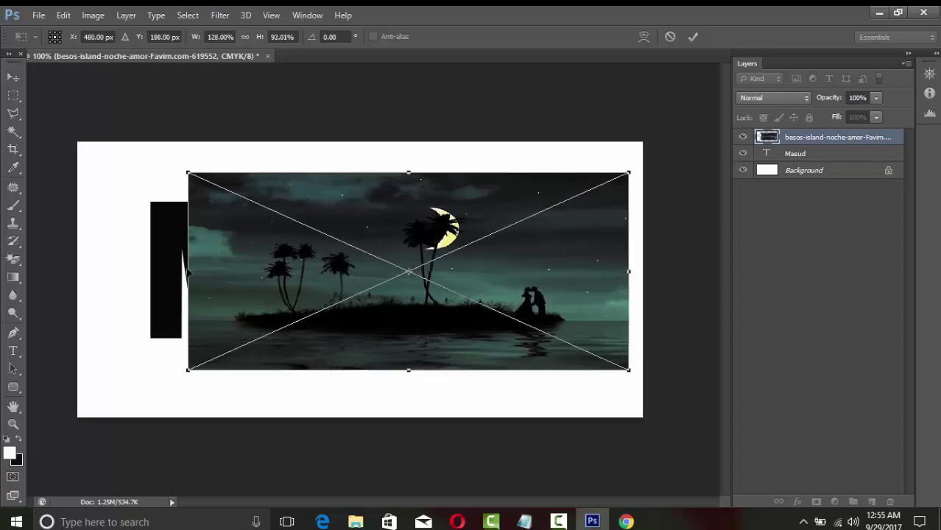
pyautogui.moveTo(187, 271); pyautogui.dragTo(122, 271)
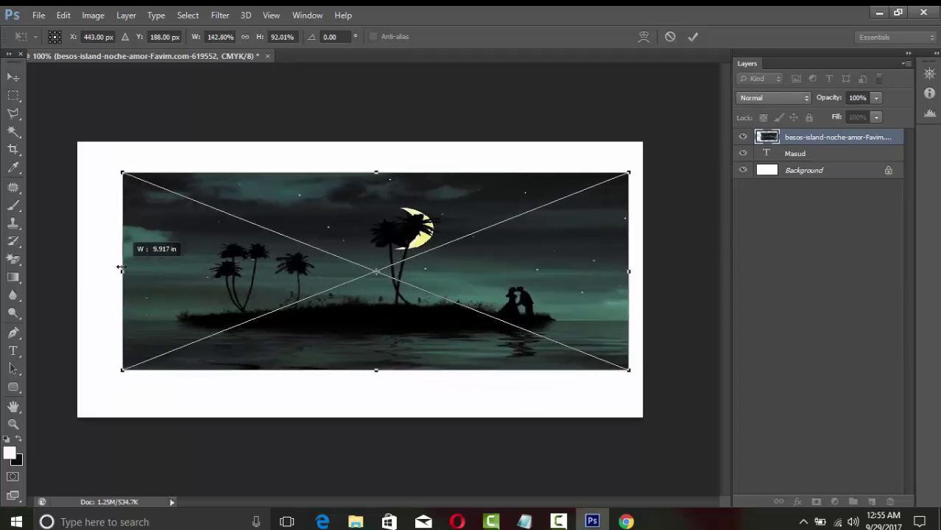
pyautogui.click(690, 39)
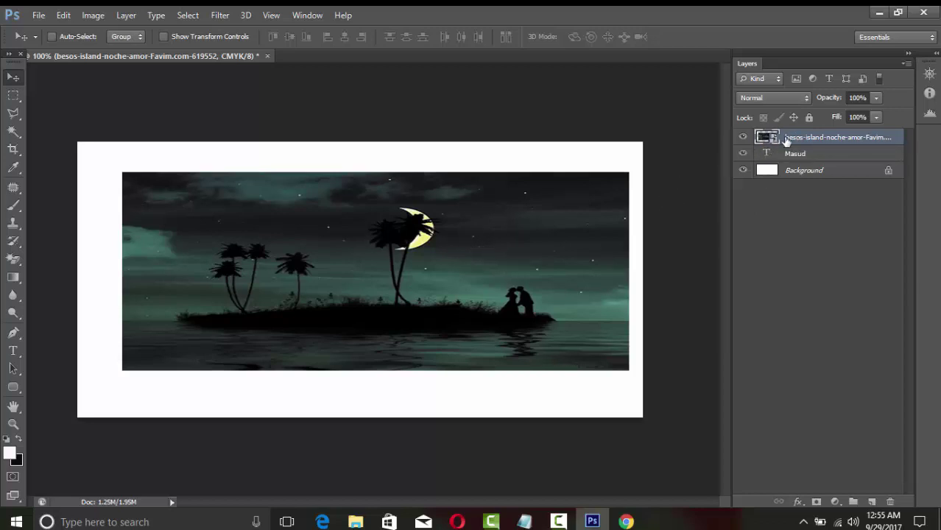
# Rasterize the island photo, clip it into Masud, and shift it so the moon shows mid-word
pyautogui.rightClick(811, 139)
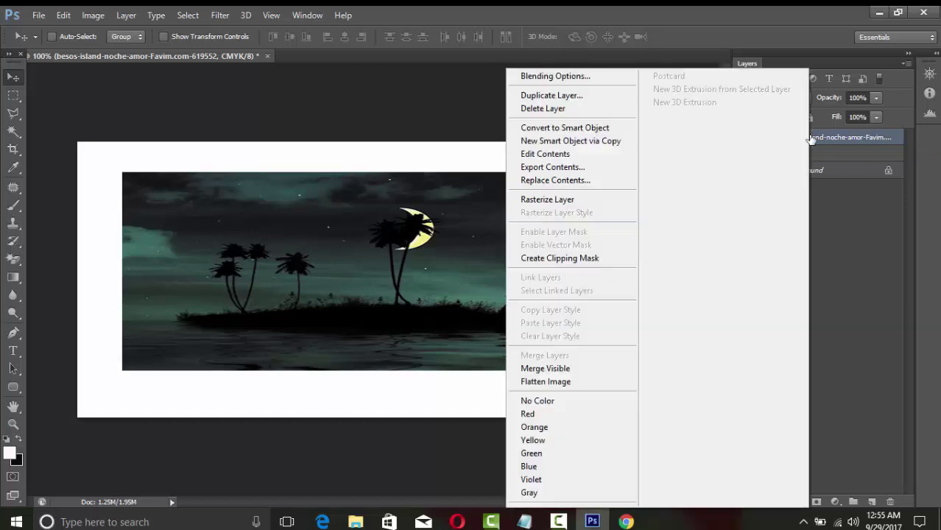
pyautogui.click(567, 200)
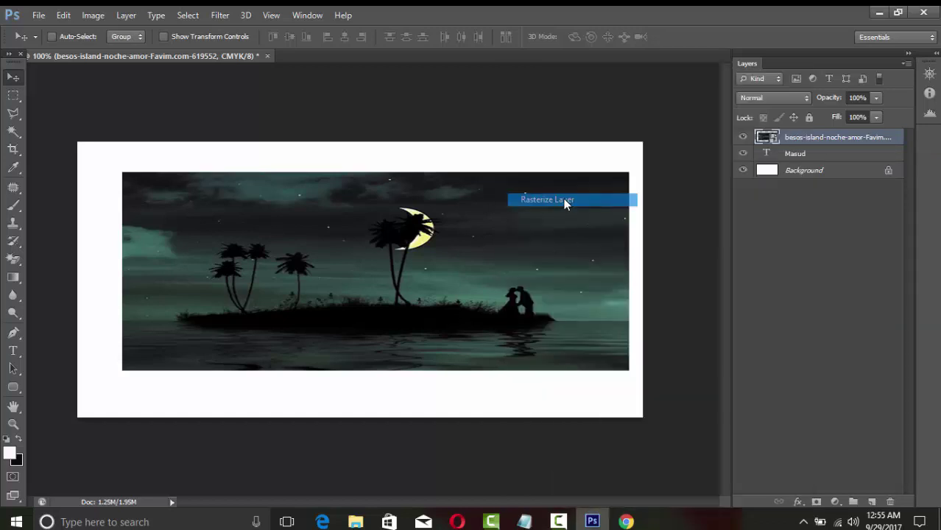
pyautogui.rightClick(813, 139)
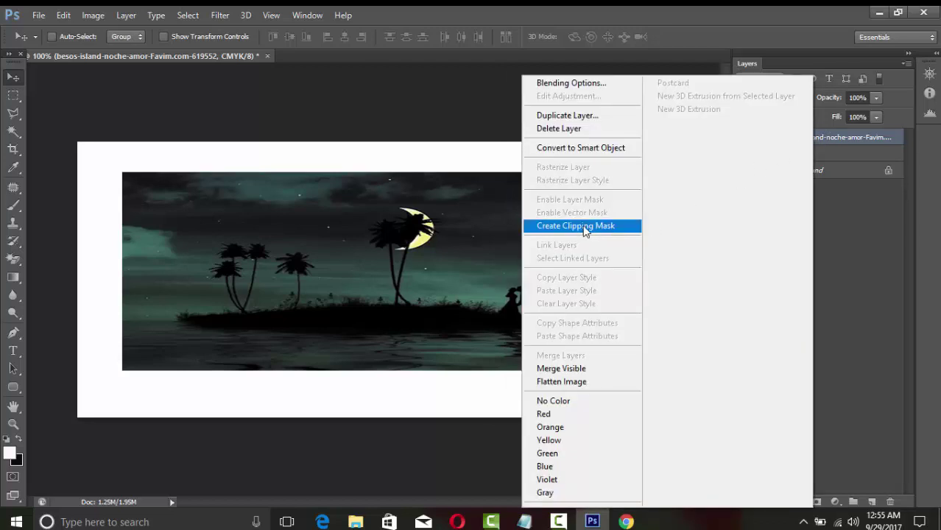
pyautogui.click(585, 228)
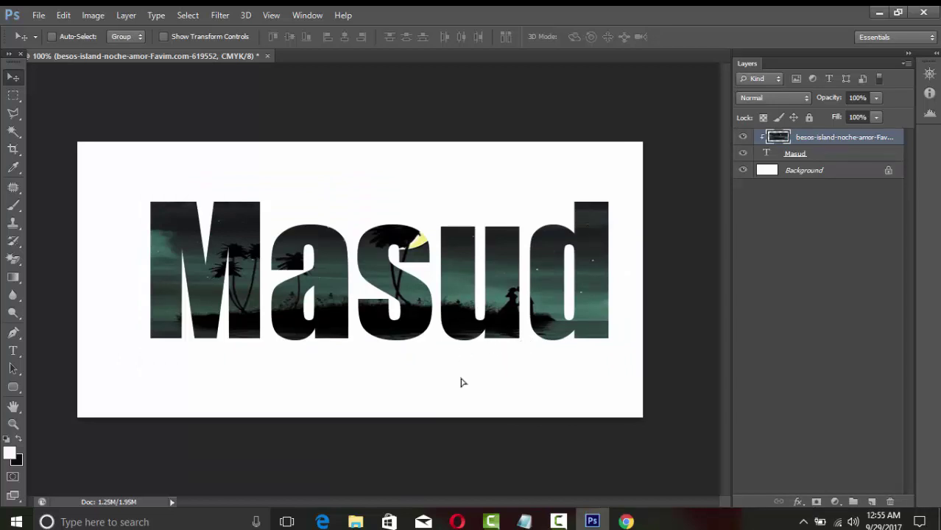
pyautogui.moveTo(462, 382)
pyautogui.mouseDown()
pyautogui.moveTo(460, 368)
pyautogui.moveTo(483, 358)
pyautogui.moveTo(525, 368)
pyautogui.moveTo(443, 375)
pyautogui.mouseUp()
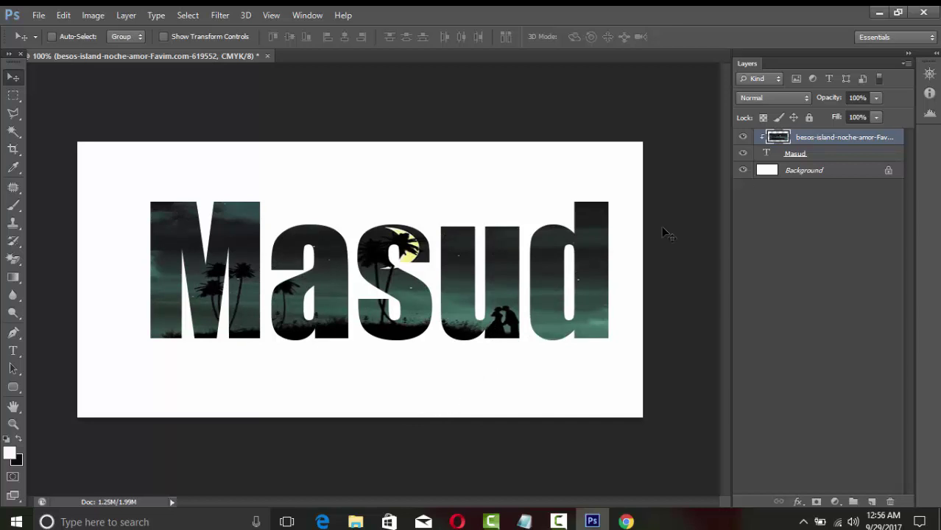
# Add Drop Shadow and Inner Glow to the Masud layer in Blending Options
pyautogui.click(804, 156)
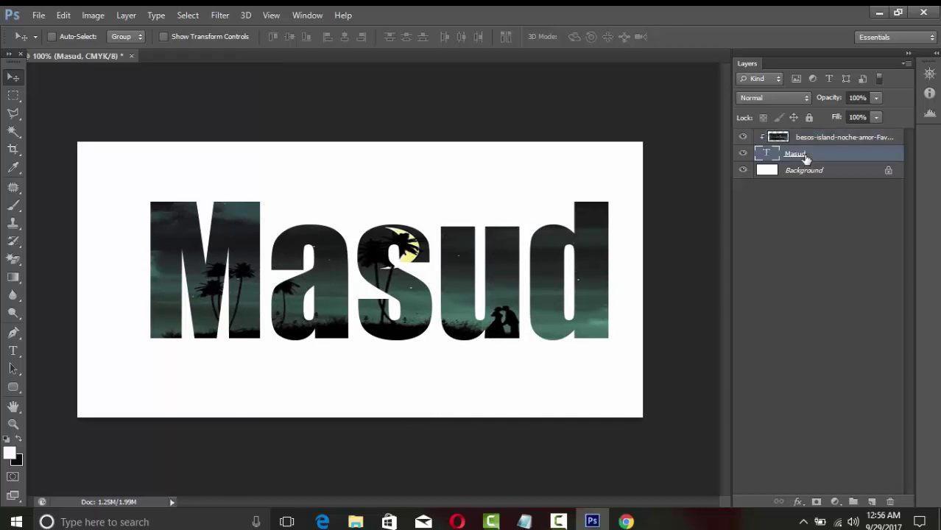
pyautogui.rightClick(805, 158)
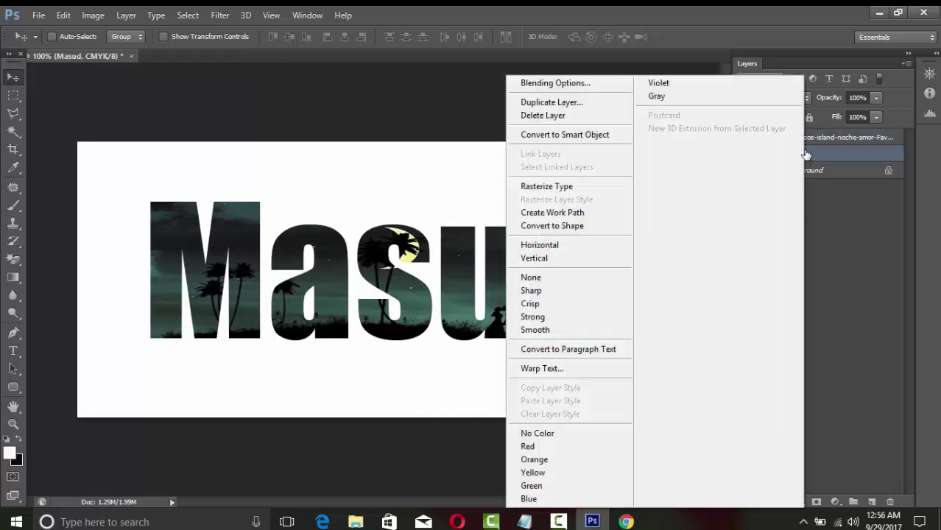
pyautogui.click(581, 86)
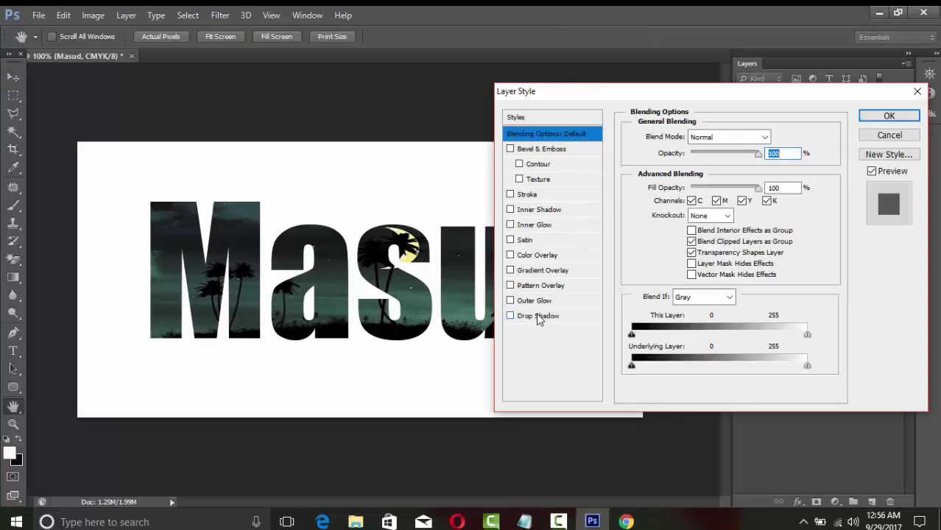
pyautogui.click(538, 317)
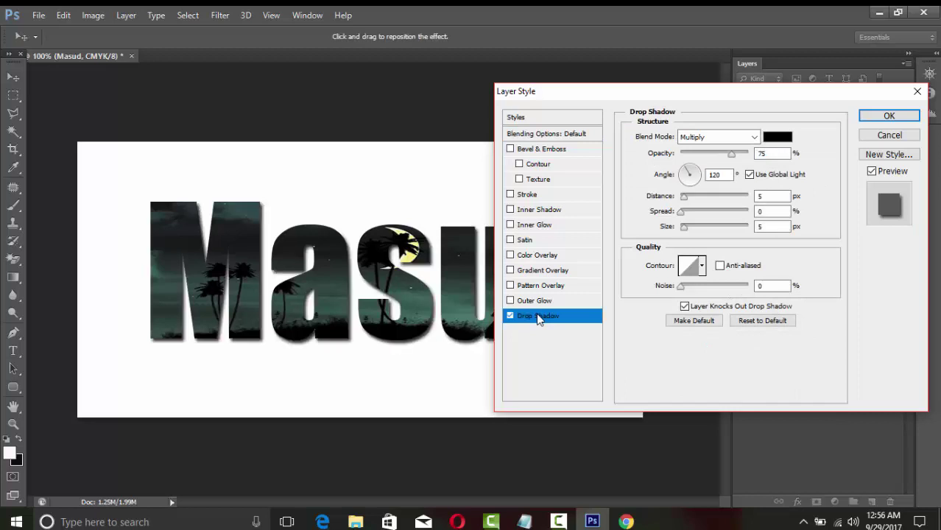
pyautogui.click(549, 227)
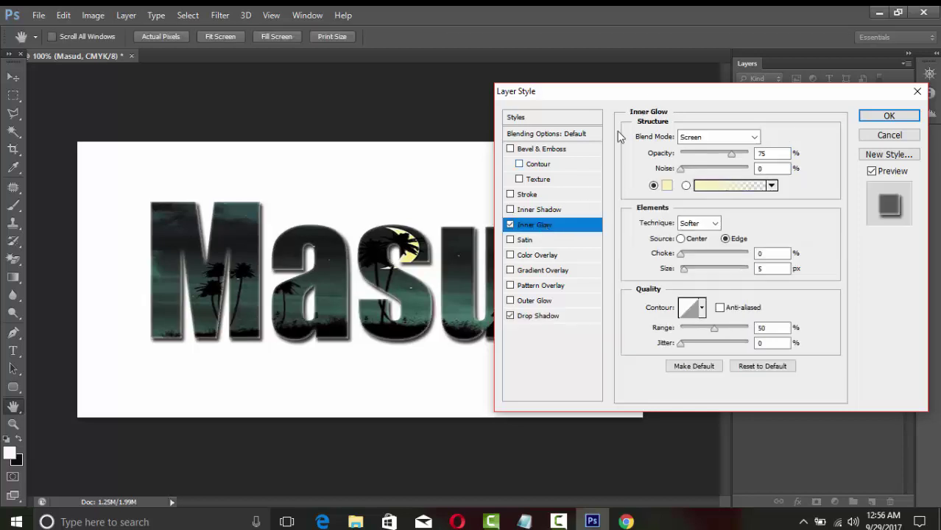
pyautogui.moveTo(665, 92)
pyautogui.mouseDown()
pyautogui.moveTo(926, 218)
pyautogui.moveTo(673, 106)
pyautogui.mouseUp()
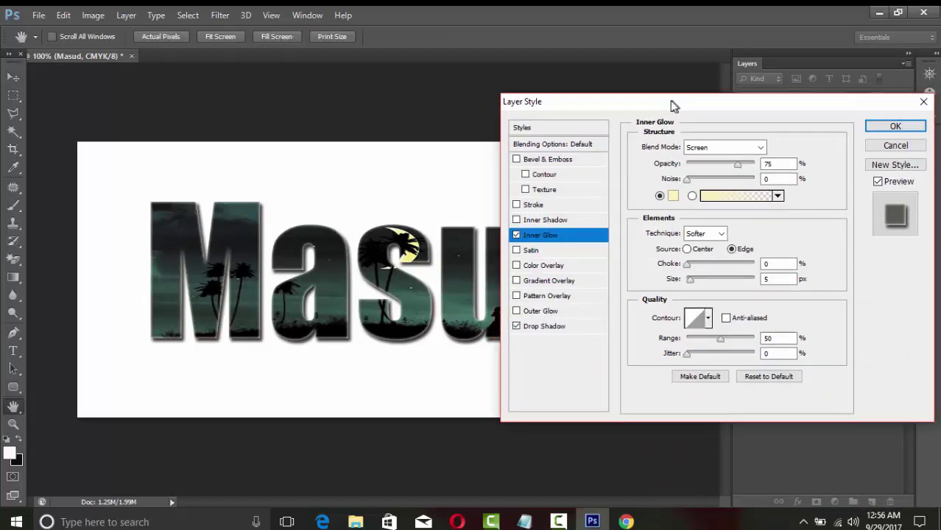
pyautogui.click(515, 235)
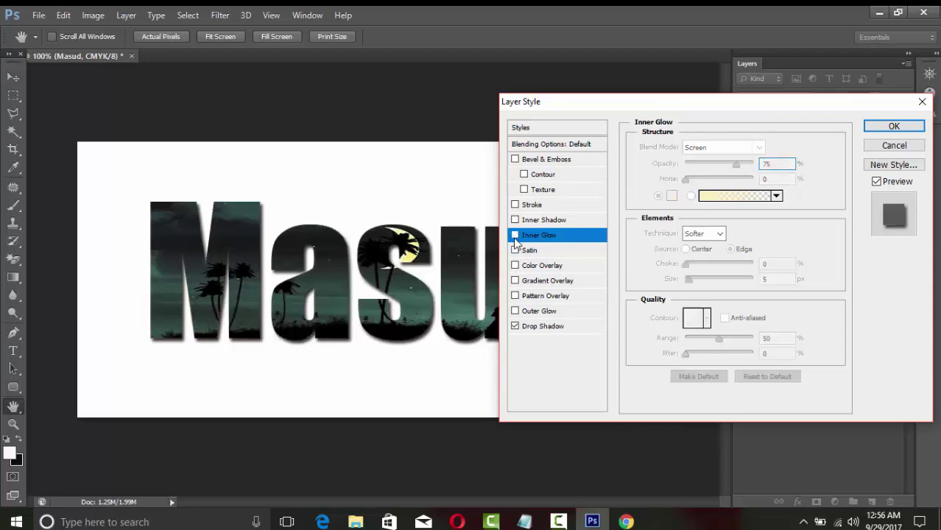
pyautogui.click(527, 239)
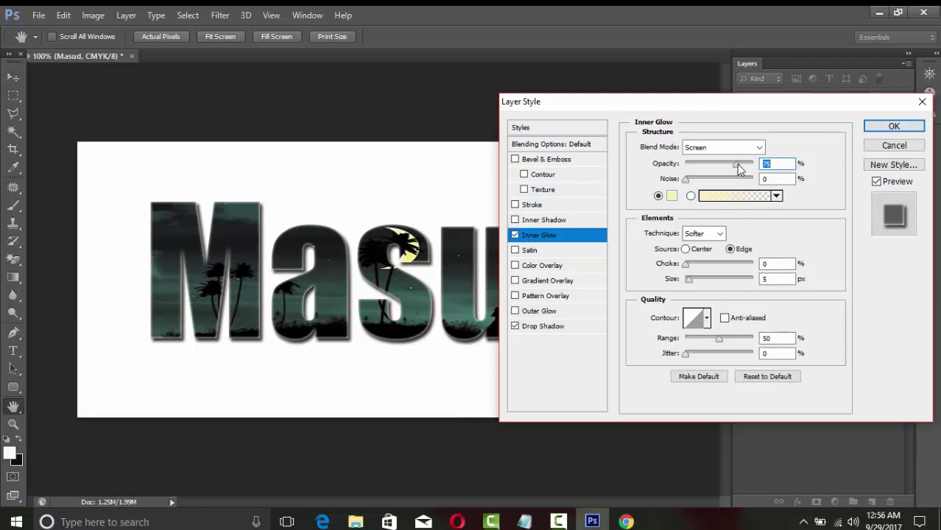
# Set the Inner Glow opacity to 60% and apply the layer styles
pyautogui.moveTo(737, 164); pyautogui.dragTo(724, 169)
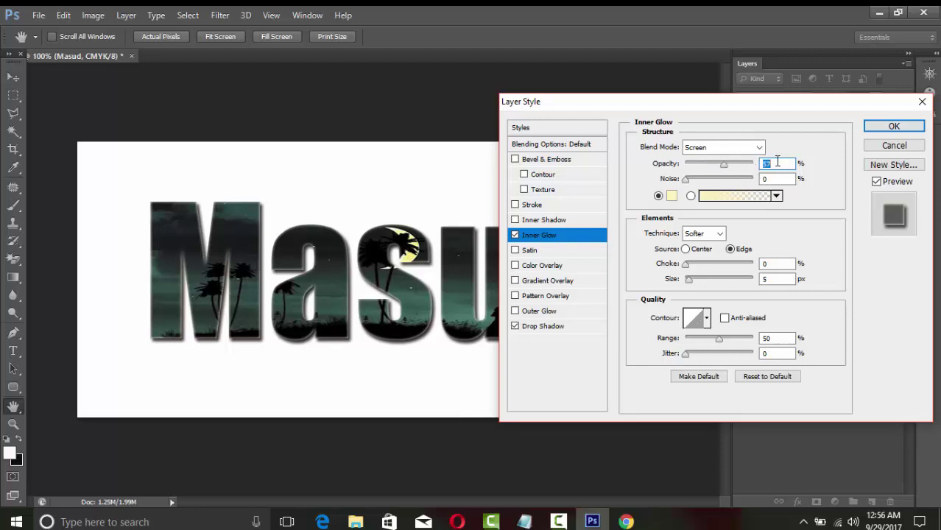
pyautogui.write('5')
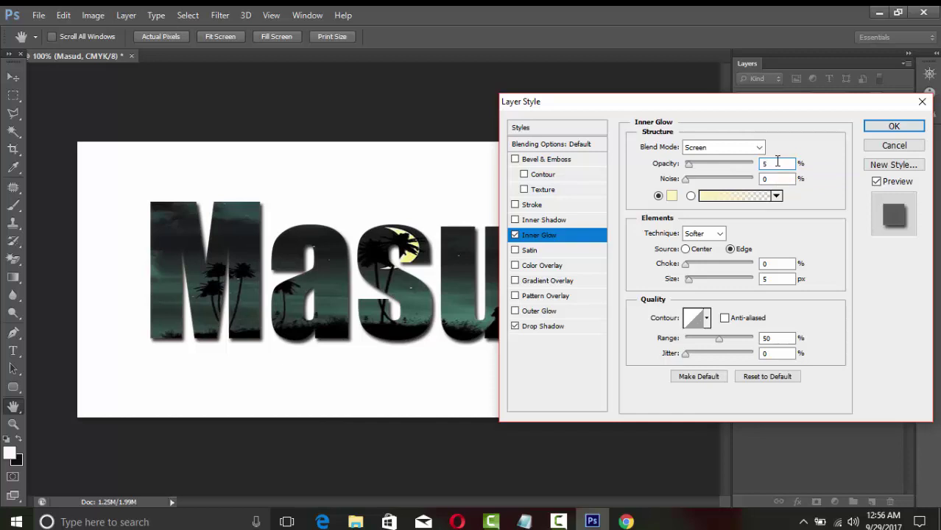
pyautogui.write('0')
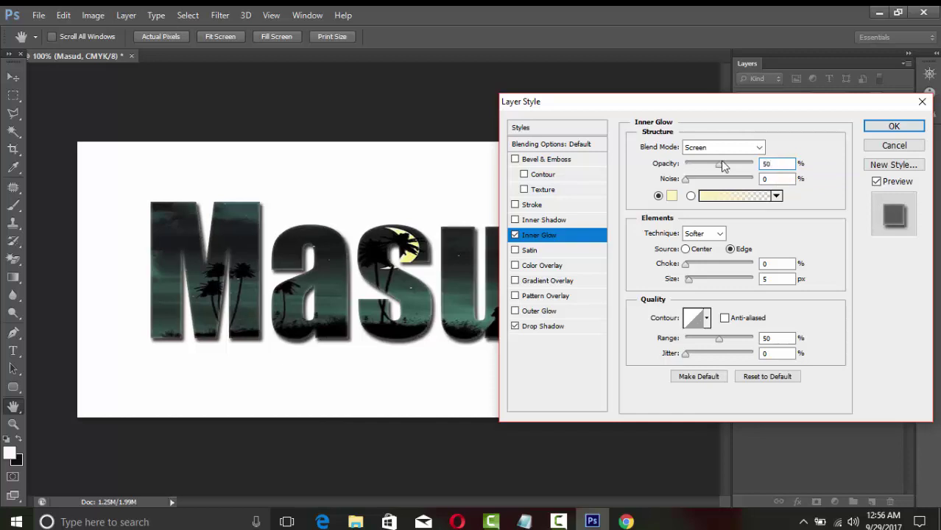
pyautogui.moveTo(781, 162); pyautogui.dragTo(758, 164)
pyautogui.write('60')
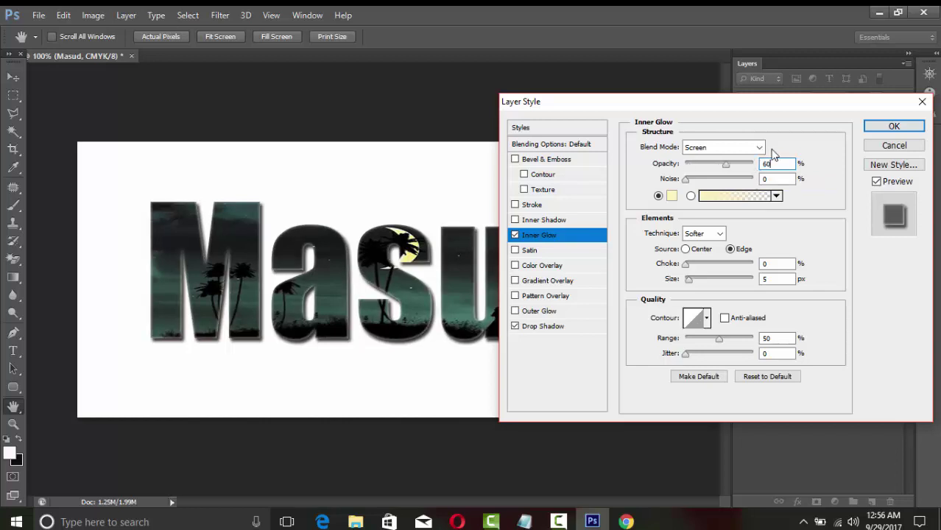
pyautogui.click(893, 127)
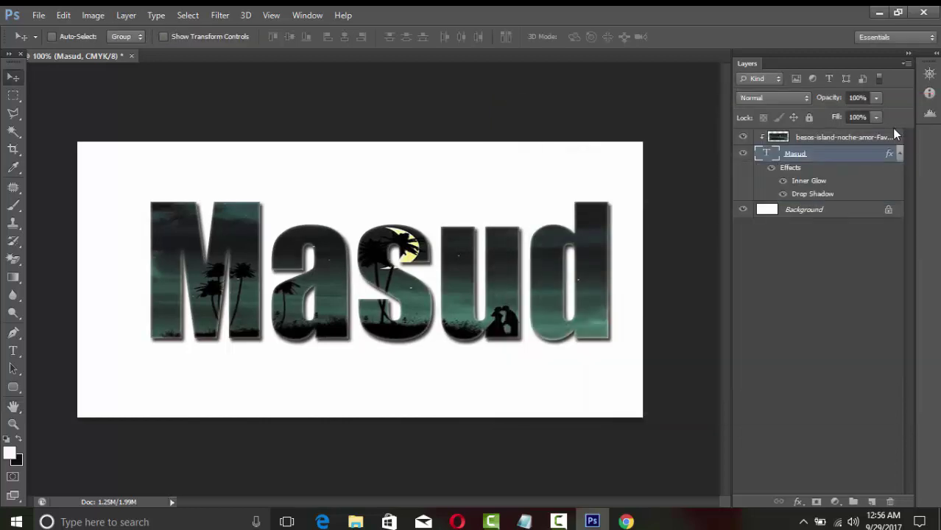